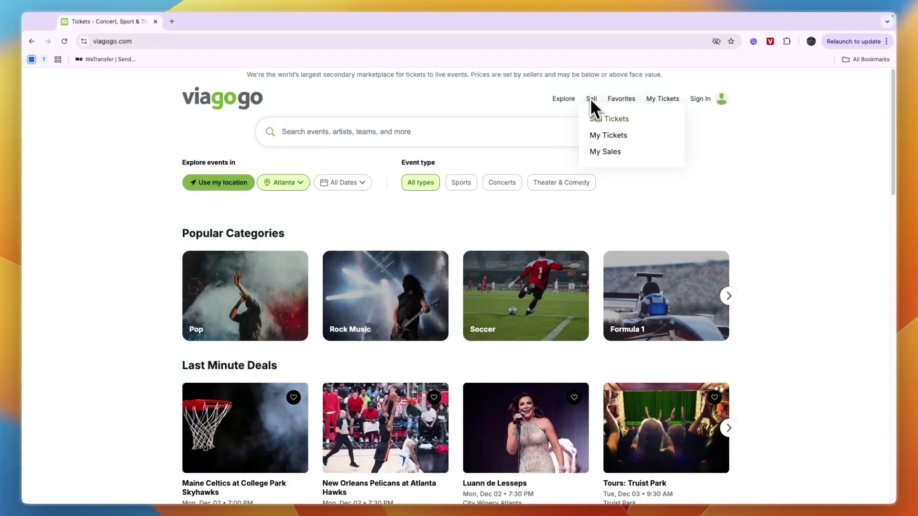
- Open the ticket selling page, search for "f1" events and choose Formula 1
{"action": "mouse_move", "coordinate": [593, 101]}
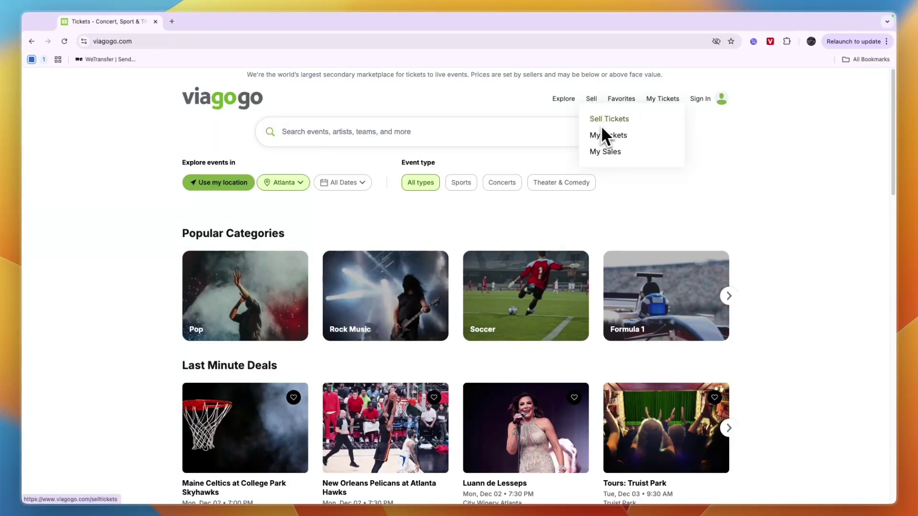
{"action": "left_click", "coordinate": [600, 123]}
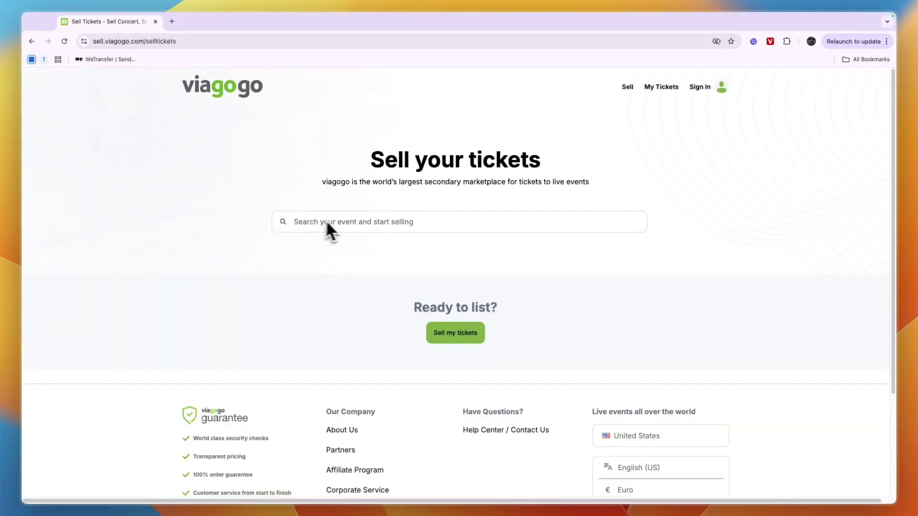
{"action": "left_click", "coordinate": [424, 230]}
{"action": "type", "text": "f1"}
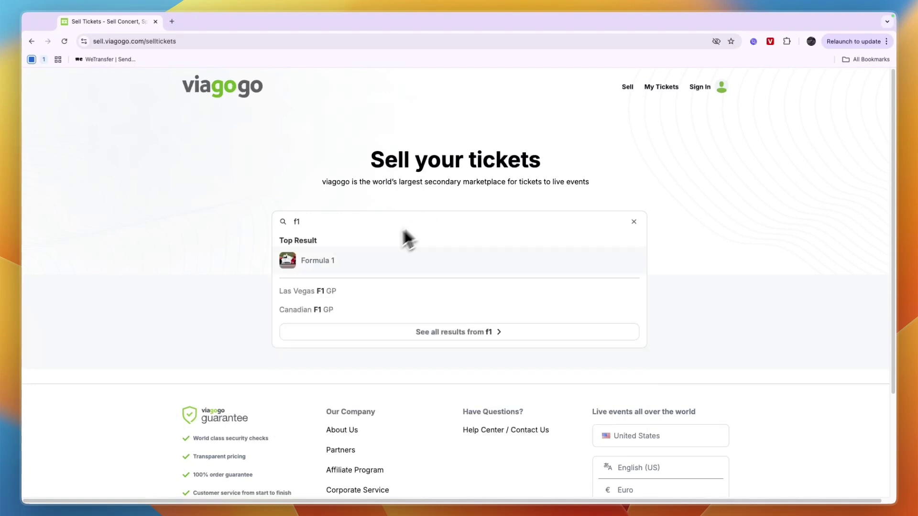
{"action": "left_click", "coordinate": [337, 269]}
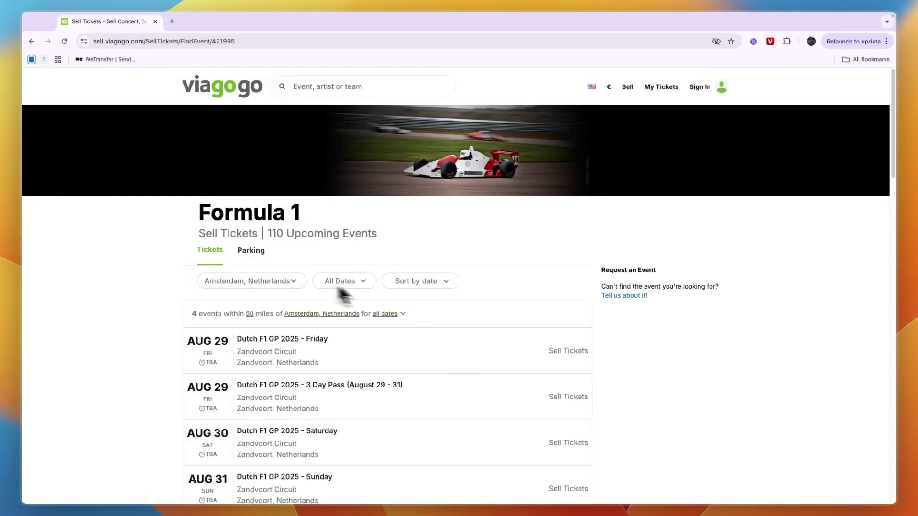
- Choose the Dutch F1 GP 2025 - Saturday event at Zandvoort Circuit as the one to sell tickets for
{"action": "scroll", "coordinate": [332, 298], "scroll_direction": "down", "scroll_amount": 2}
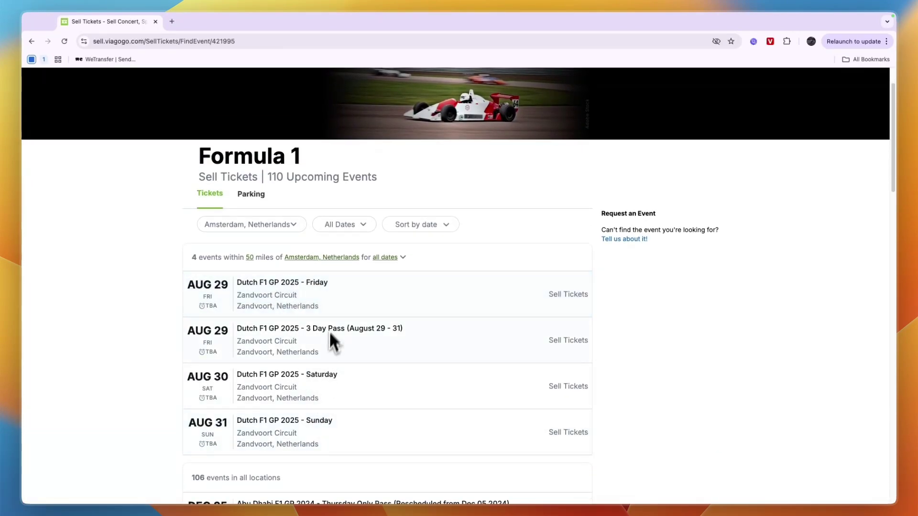
{"action": "scroll", "coordinate": [322, 402], "scroll_direction": "down", "scroll_amount": 1}
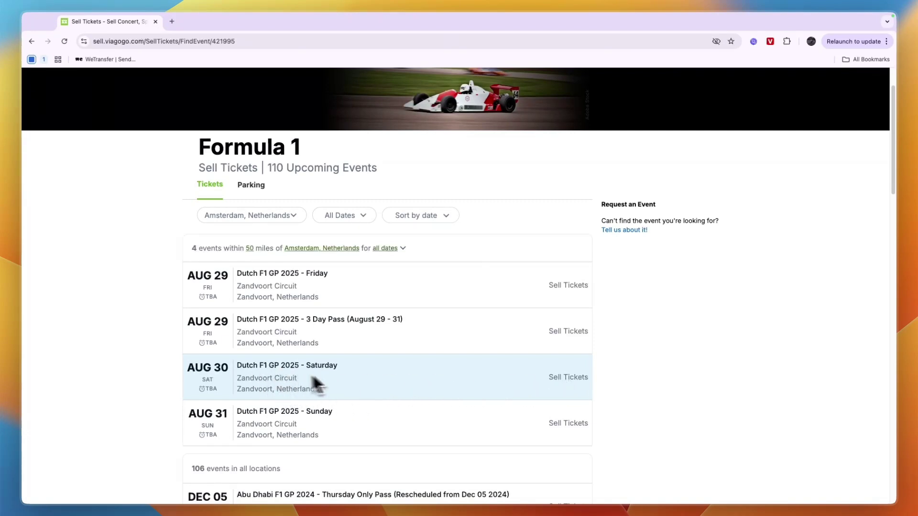
{"action": "left_click", "coordinate": [380, 388]}
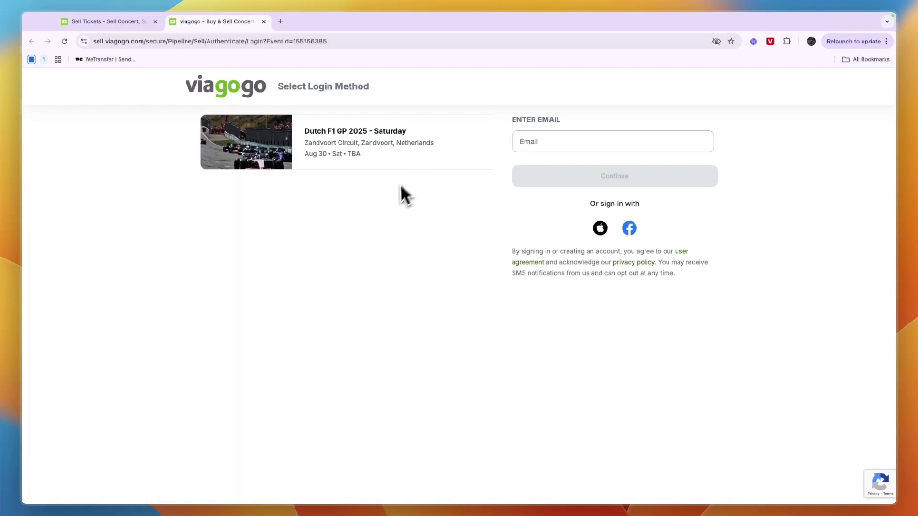
- Submit the account's email address and choose to sign in to an existing viagogo account
{"action": "left_click", "coordinate": [550, 141]}
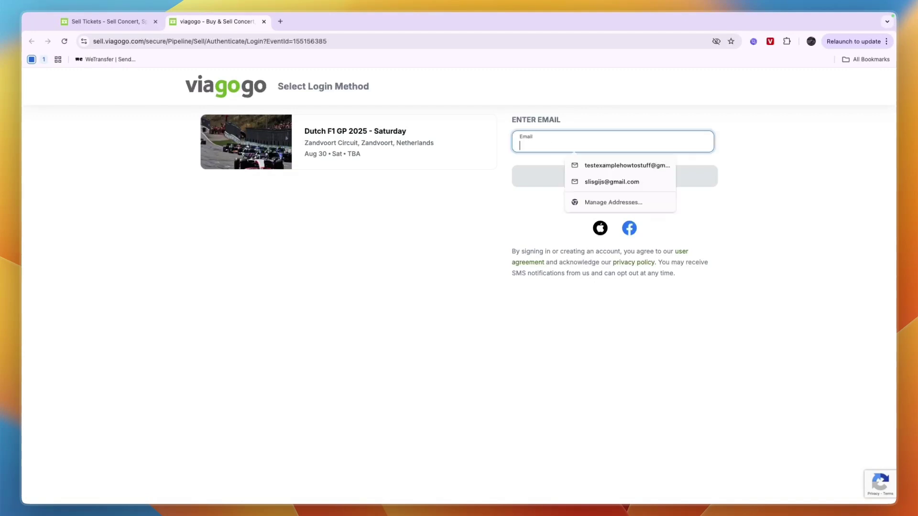
{"action": "left_click", "coordinate": [570, 179]}
{"action": "left_click", "coordinate": [580, 179]}
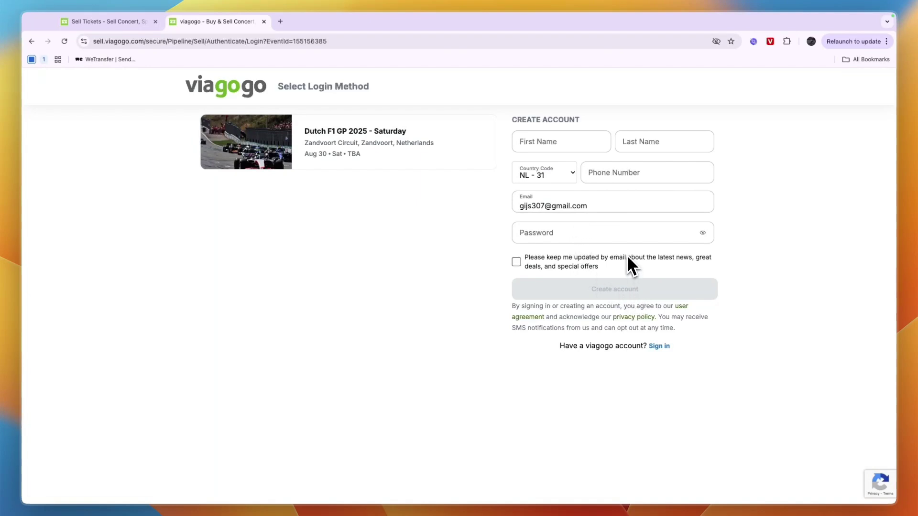
{"action": "left_click", "coordinate": [662, 348]}
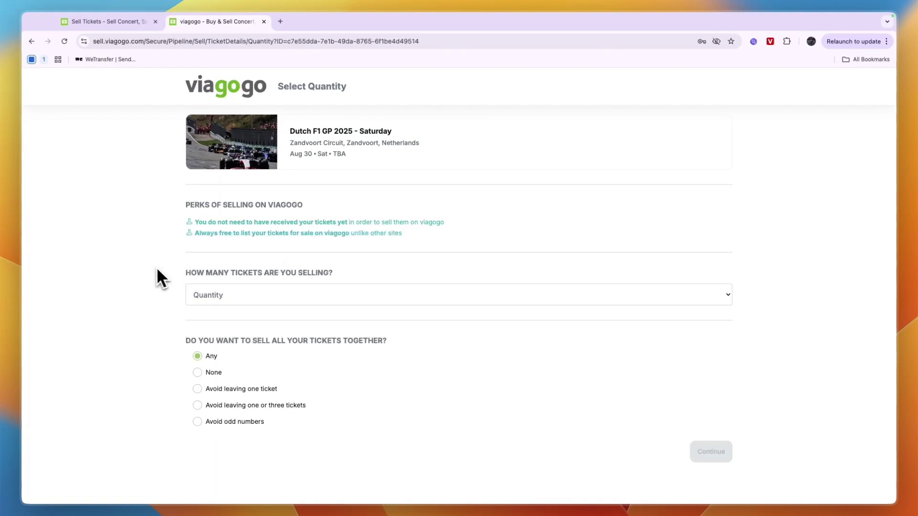
- Set the quantity to 2 Tickets, keep the Any option for selling together, and continue
{"action": "left_click_drag", "start_coordinate": [158, 276], "coordinate": [341, 280]}
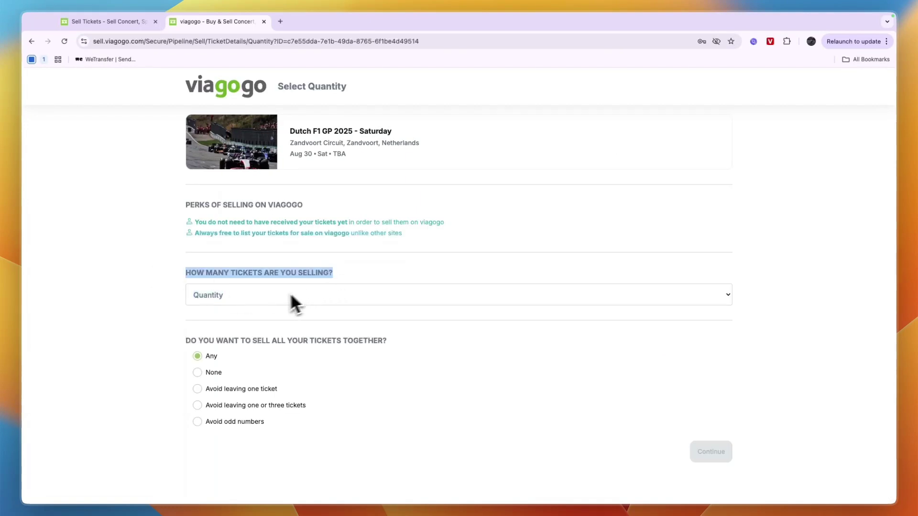
{"action": "left_click", "coordinate": [268, 300]}
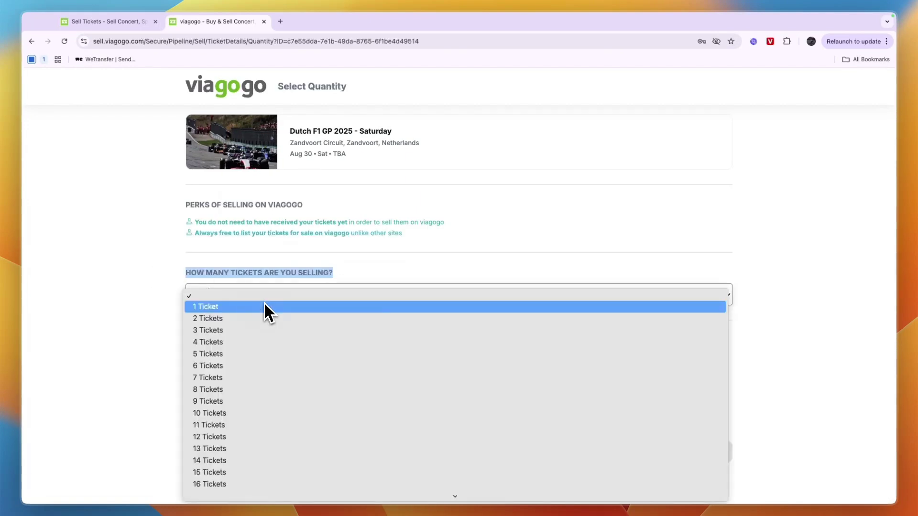
{"action": "left_click", "coordinate": [241, 320]}
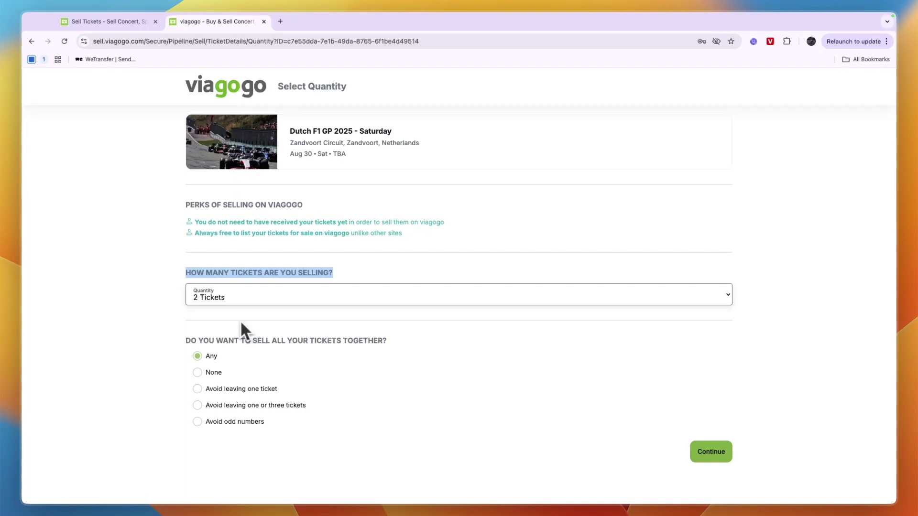
{"action": "left_click_drag", "start_coordinate": [189, 328], "coordinate": [344, 357]}
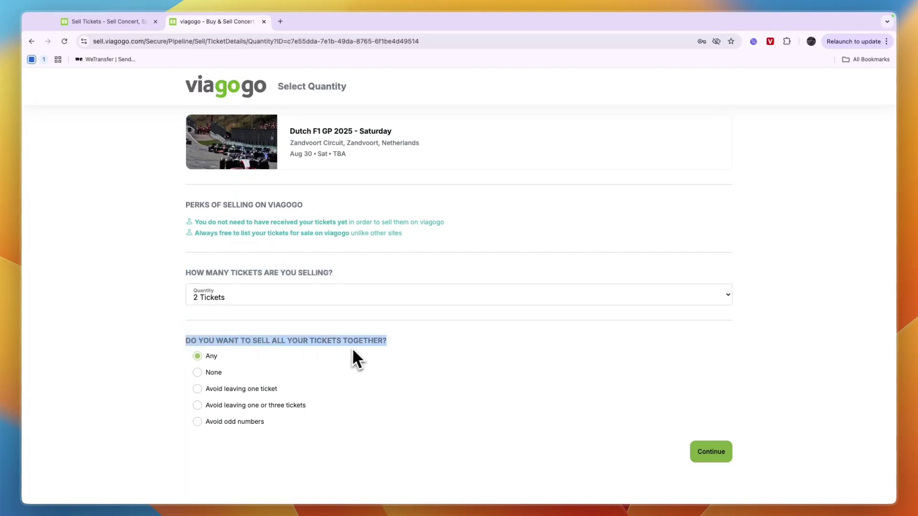
{"action": "left_click", "coordinate": [180, 396]}
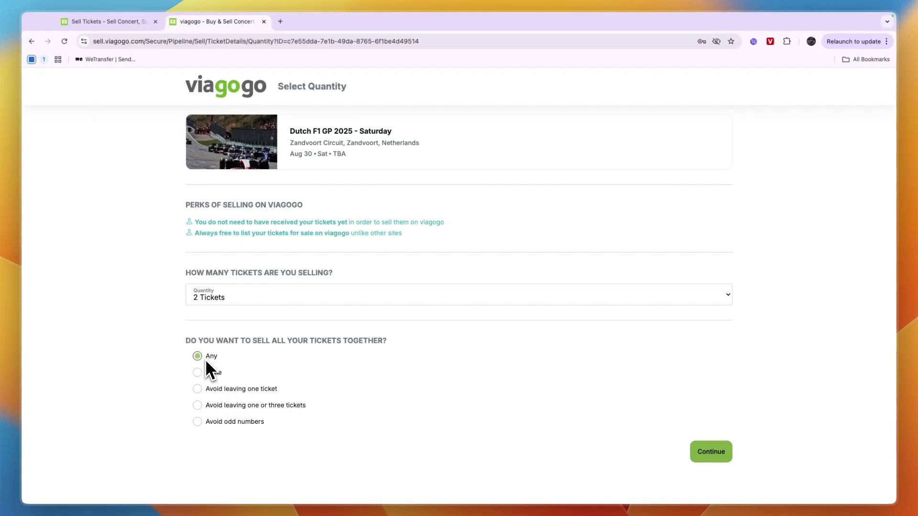
{"action": "left_click", "coordinate": [728, 456]}
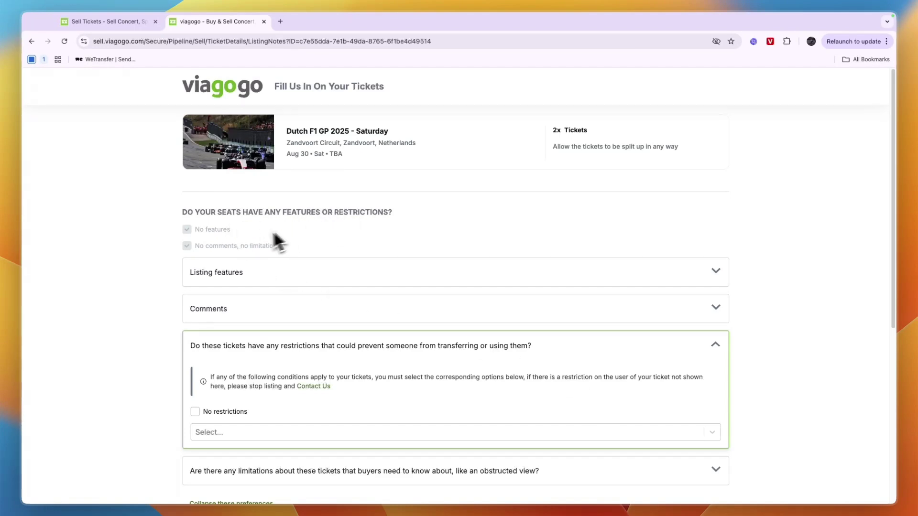
- Expand the listing features and comments sections and look through the available seat features without selecting any
{"action": "left_click", "coordinate": [209, 272]}
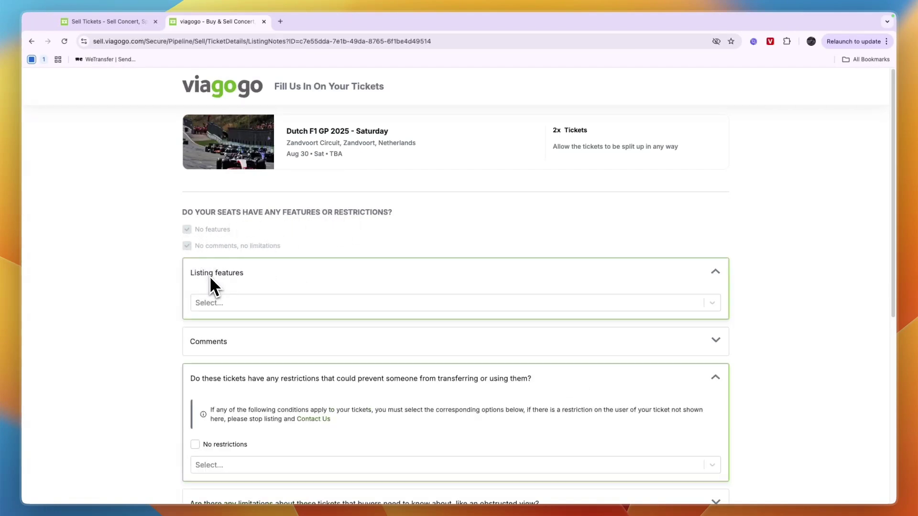
{"action": "left_click", "coordinate": [220, 302]}
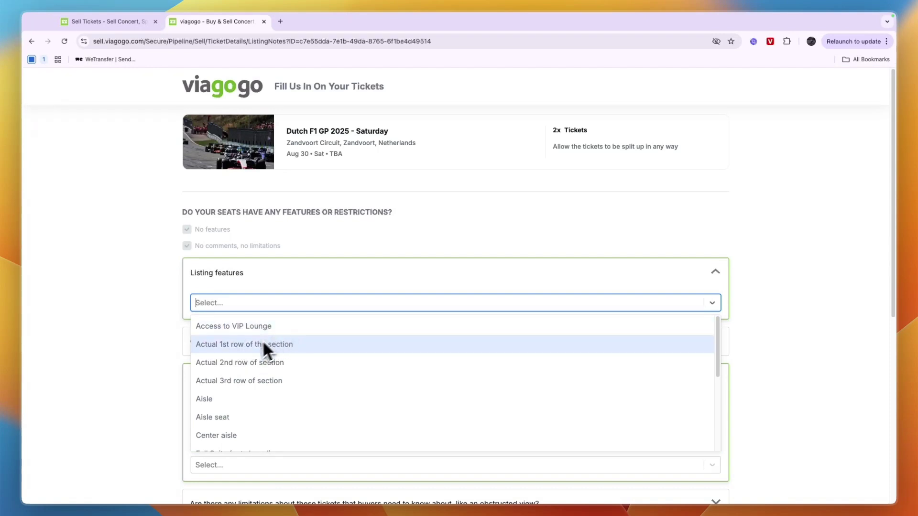
{"action": "scroll", "coordinate": [258, 353], "scroll_direction": "down", "scroll_amount": 5}
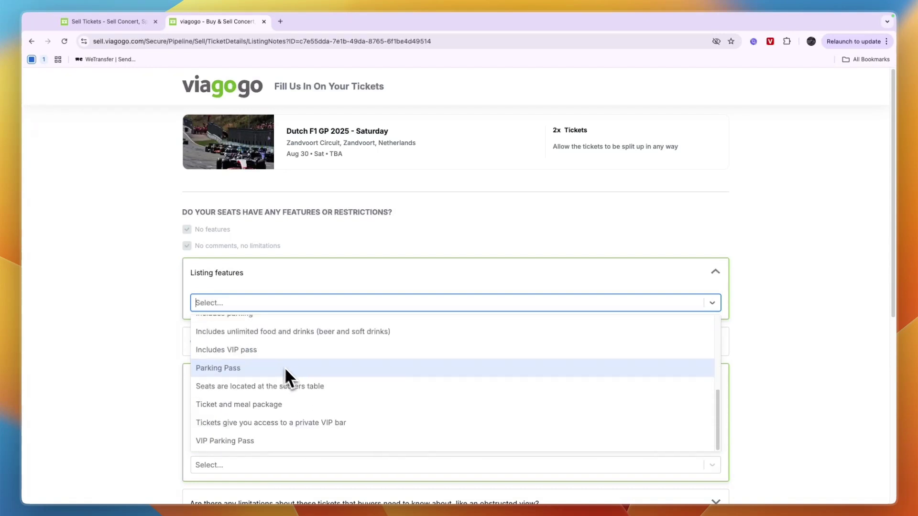
{"action": "scroll", "coordinate": [246, 389], "scroll_direction": "up", "scroll_amount": 1}
{"action": "left_click", "coordinate": [116, 356]}
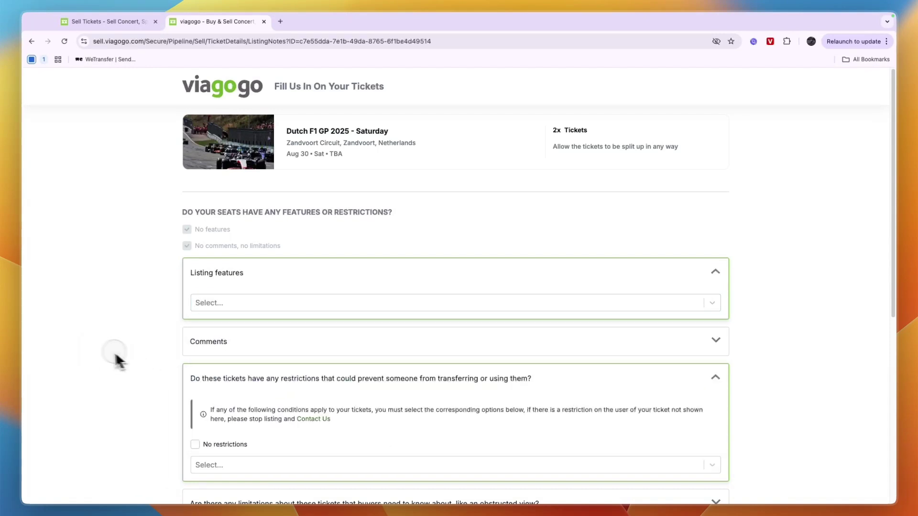
{"action": "left_click", "coordinate": [222, 343]}
{"action": "scroll", "coordinate": [205, 385], "scroll_direction": "down", "scroll_amount": 2}
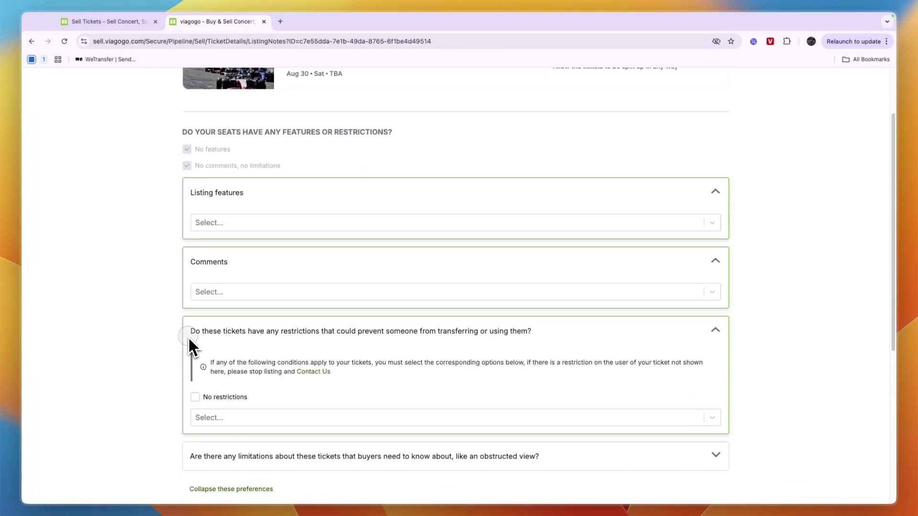
- Review the restriction options on transferring or using the tickets and mark the listing as No restrictions
{"action": "left_click_drag", "start_coordinate": [189, 337], "coordinate": [519, 337]}
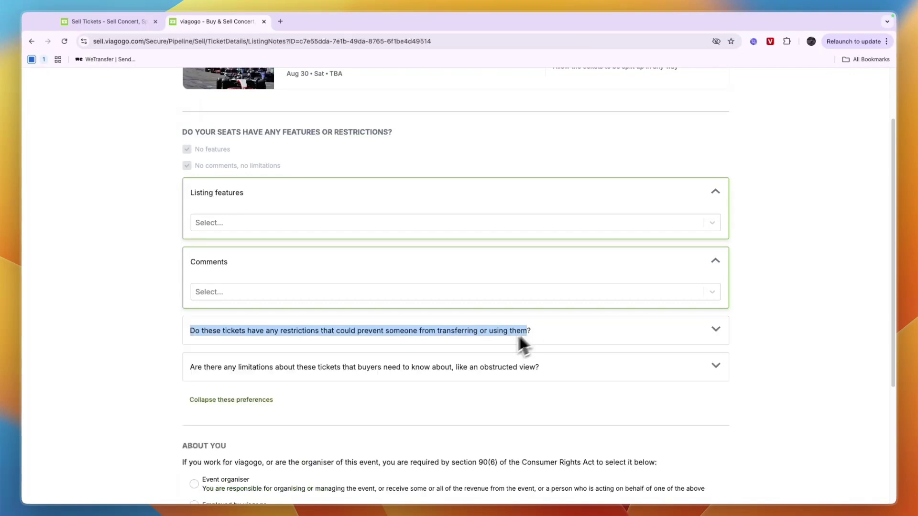
{"action": "left_click", "coordinate": [185, 366]}
{"action": "left_click", "coordinate": [254, 338]}
{"action": "left_click", "coordinate": [235, 414]}
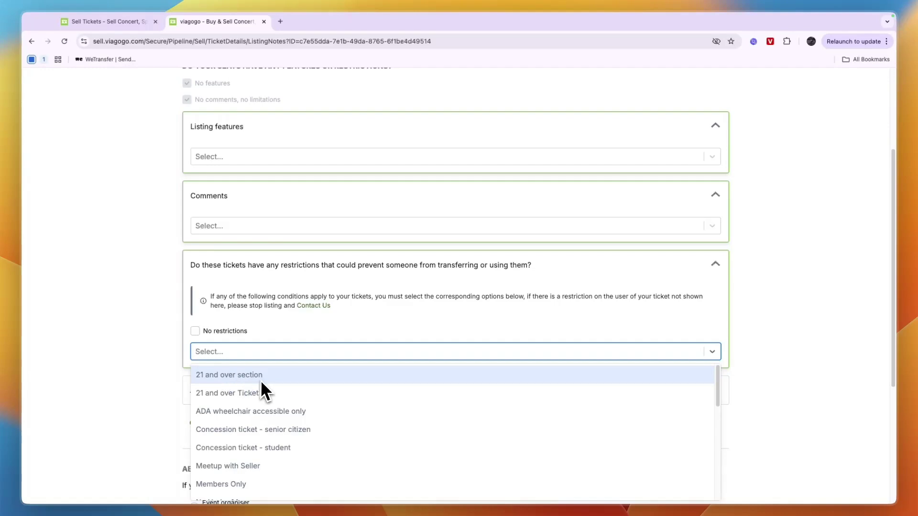
{"action": "left_click", "coordinate": [181, 366]}
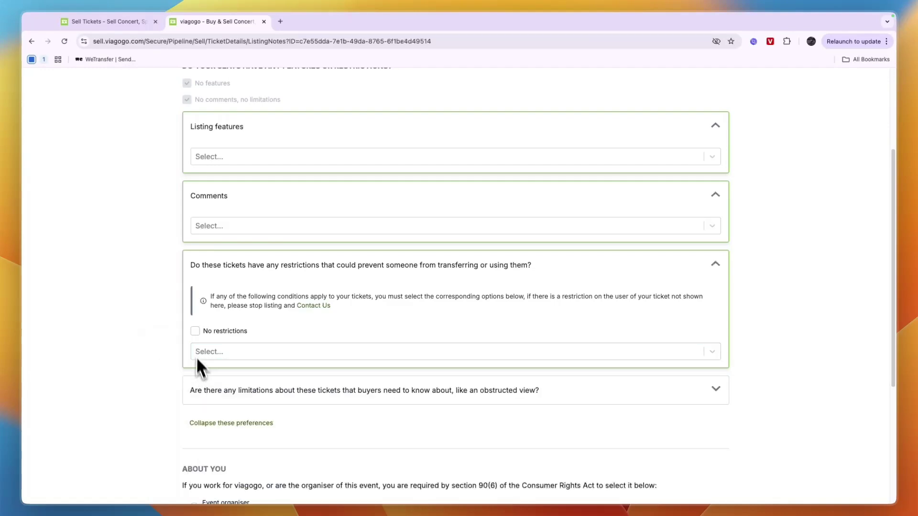
{"action": "left_click", "coordinate": [195, 330]}
- Expand the ticket limitations question and look through its options without selecting any
{"action": "scroll", "coordinate": [170, 361], "scroll_direction": "down", "scroll_amount": 3}
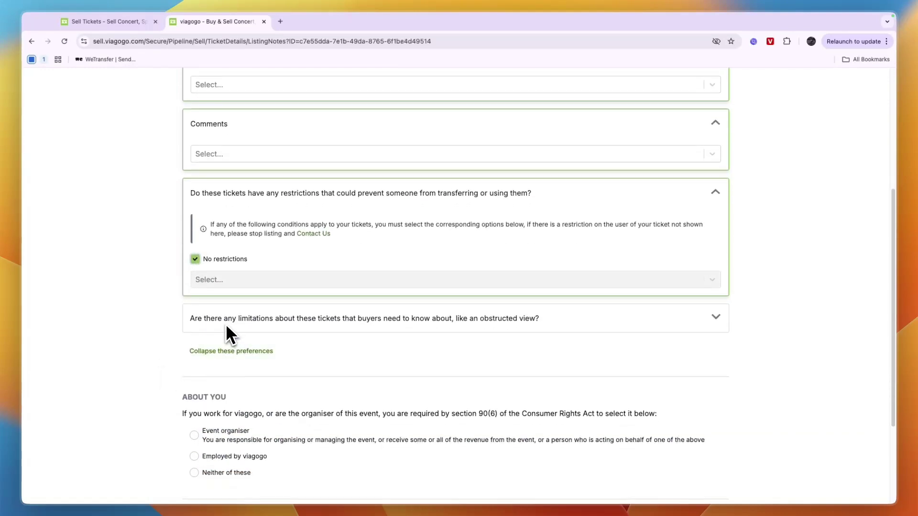
{"action": "left_click", "coordinate": [224, 323]}
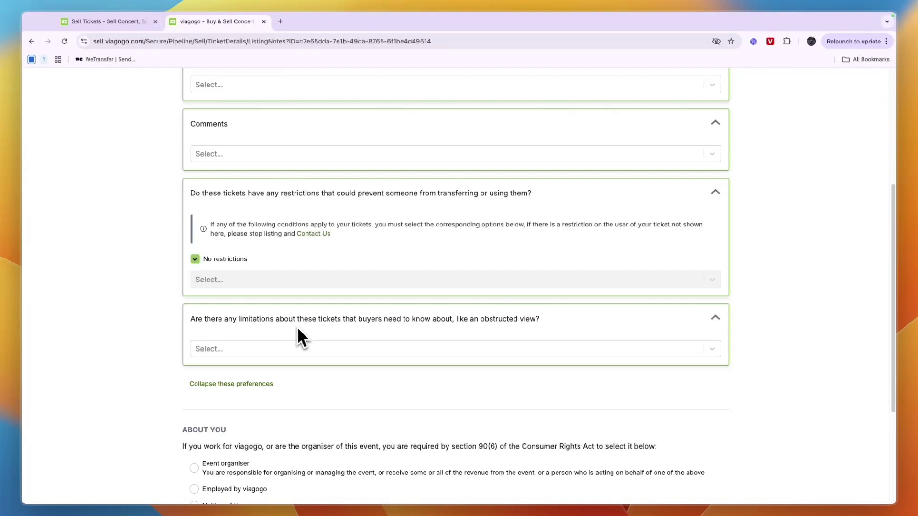
{"action": "left_click", "coordinate": [395, 349]}
{"action": "scroll", "coordinate": [286, 382], "scroll_direction": "down", "scroll_amount": 5}
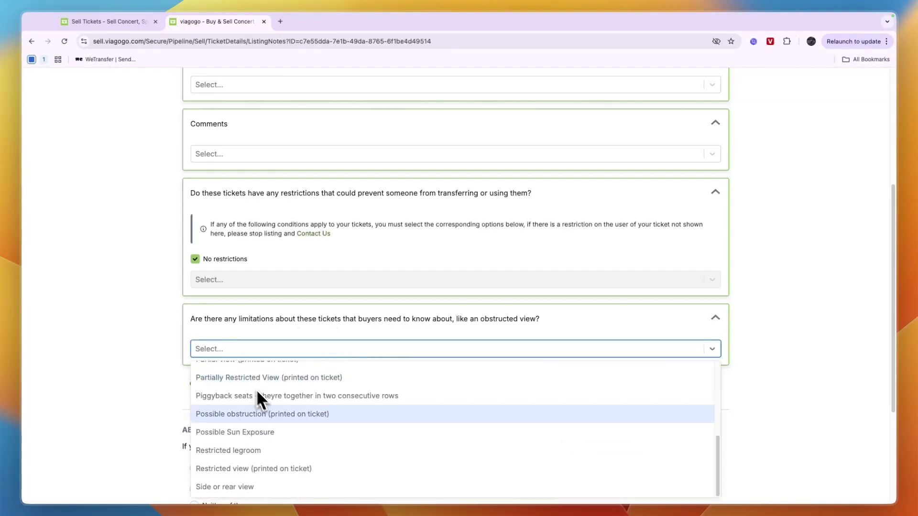
{"action": "left_click", "coordinate": [143, 426]}
- Declare Neither of these for being the event organiser or employed by viagogo
{"action": "scroll", "coordinate": [93, 363], "scroll_direction": "down", "scroll_amount": 3}
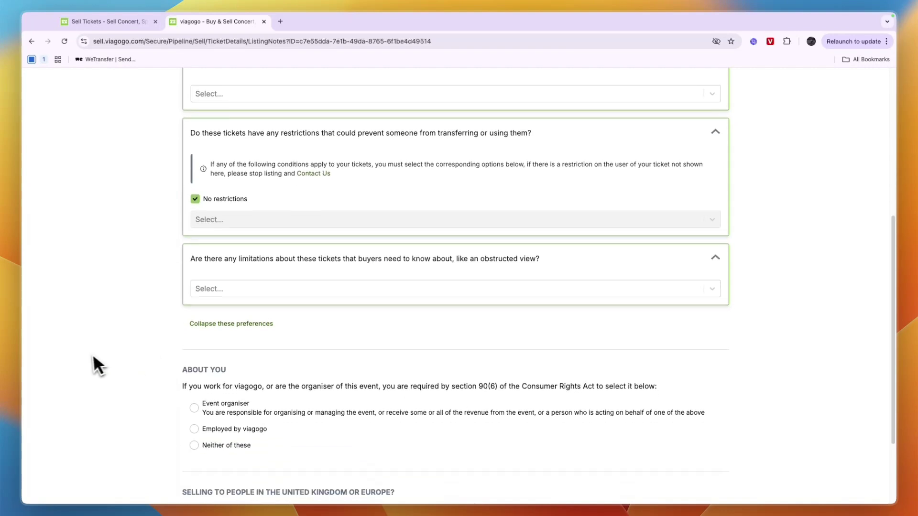
{"action": "scroll", "coordinate": [229, 340], "scroll_direction": "down", "scroll_amount": 2}
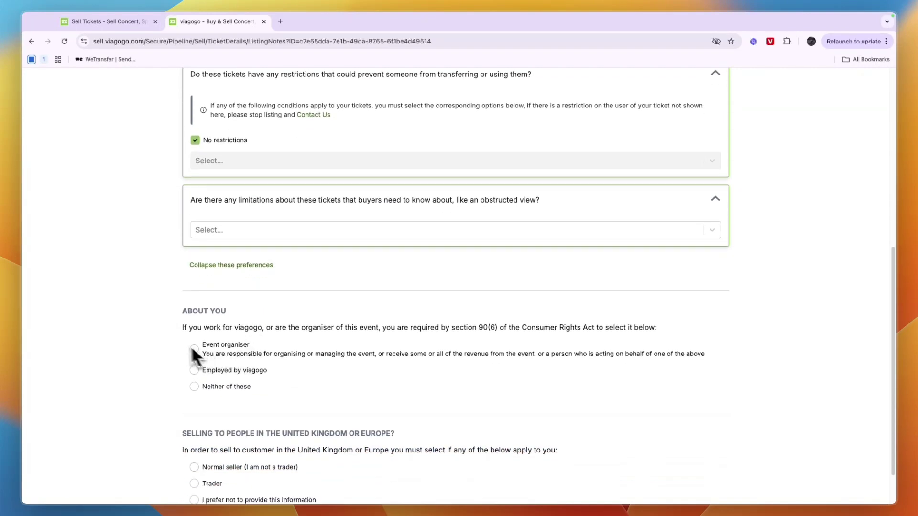
{"action": "left_click_drag", "start_coordinate": [178, 328], "coordinate": [648, 333]}
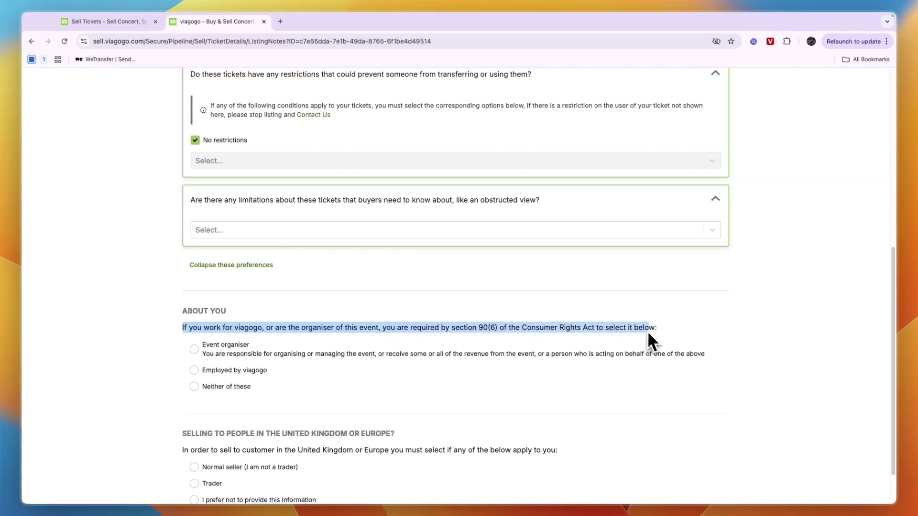
{"action": "left_click", "coordinate": [205, 391]}
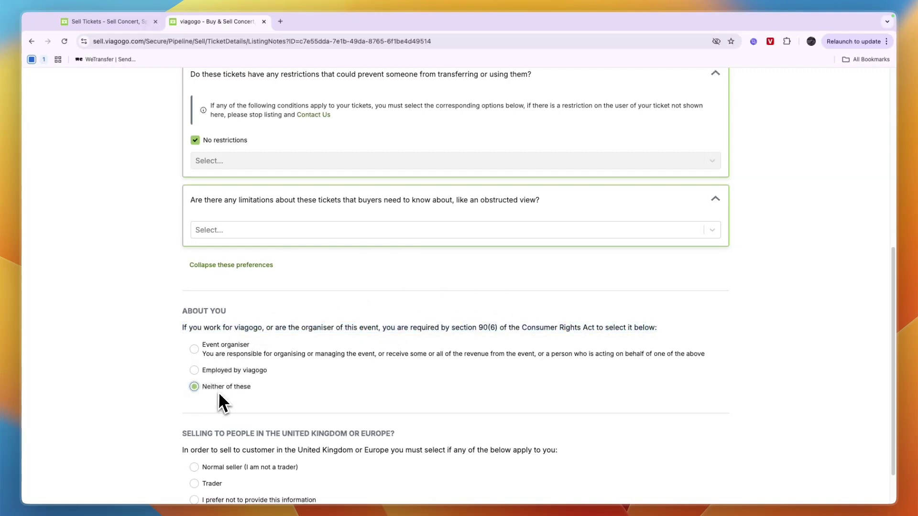
- Set the United Kingdom or Europe seller status to Normal seller (I am not a trader) and continue
{"action": "scroll", "coordinate": [220, 392], "scroll_direction": "down", "scroll_amount": 1}
{"action": "left_click_drag", "start_coordinate": [184, 407], "coordinate": [417, 415]}
{"action": "scroll", "coordinate": [299, 451], "scroll_direction": "down", "scroll_amount": 1}
{"action": "left_click", "coordinate": [234, 416]}
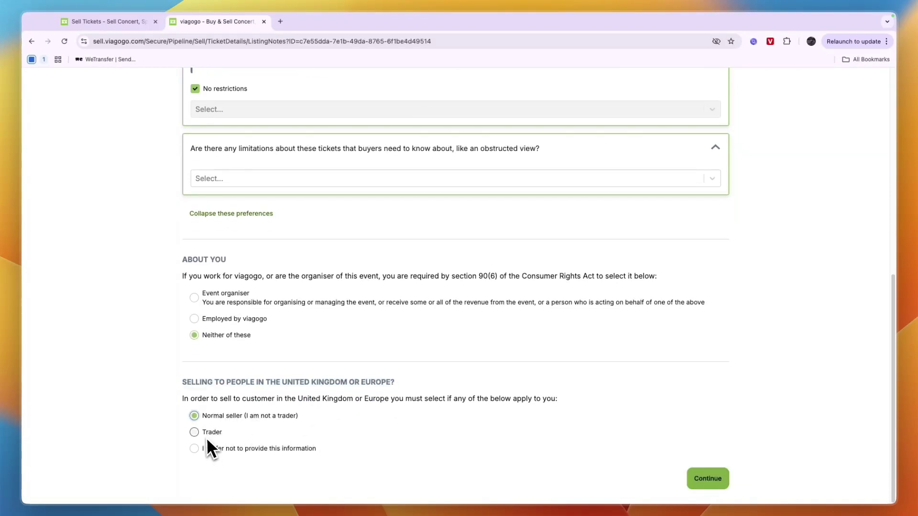
{"action": "left_click", "coordinate": [714, 479]}
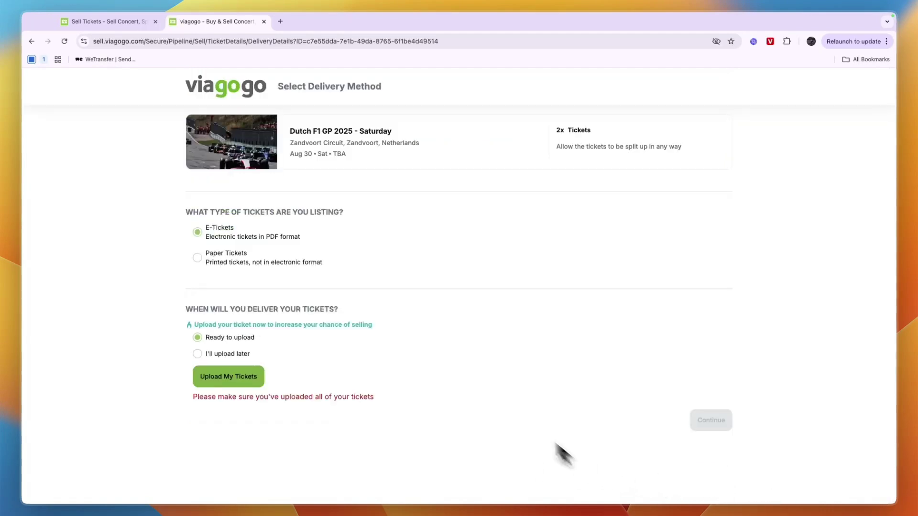
- Review the ticket type and delivery questions, upload the tickets as ready-to-upload E-Tickets and continue to the seat details
{"action": "triple_click", "coordinate": [342, 213]}
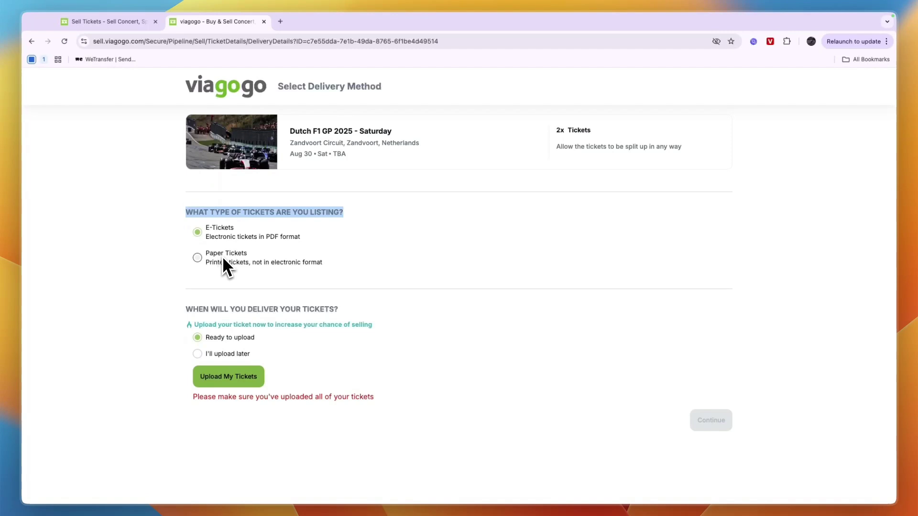
{"action": "triple_click", "coordinate": [252, 311]}
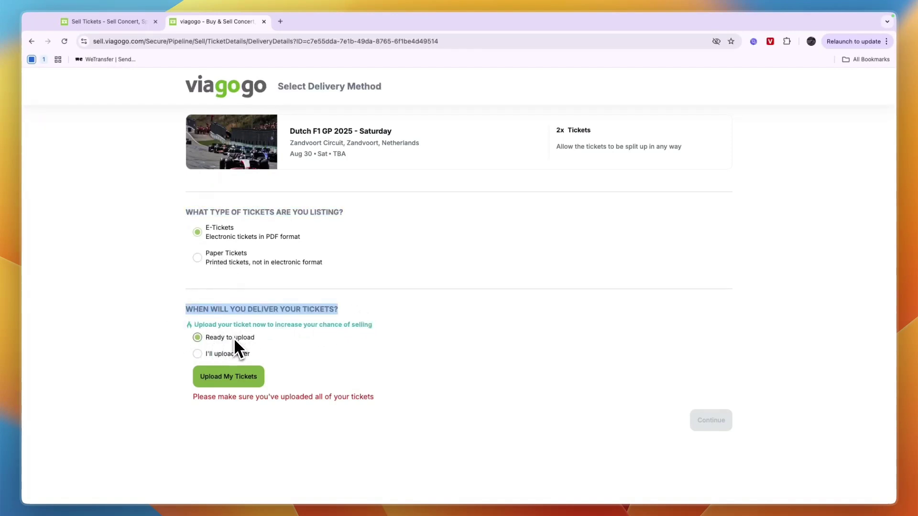
{"action": "left_click", "coordinate": [242, 385]}
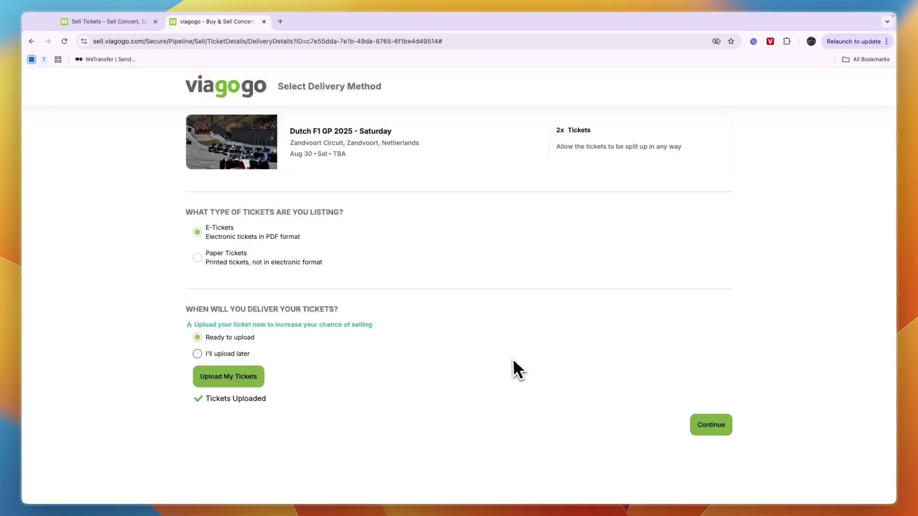
{"action": "left_click", "coordinate": [703, 421]}
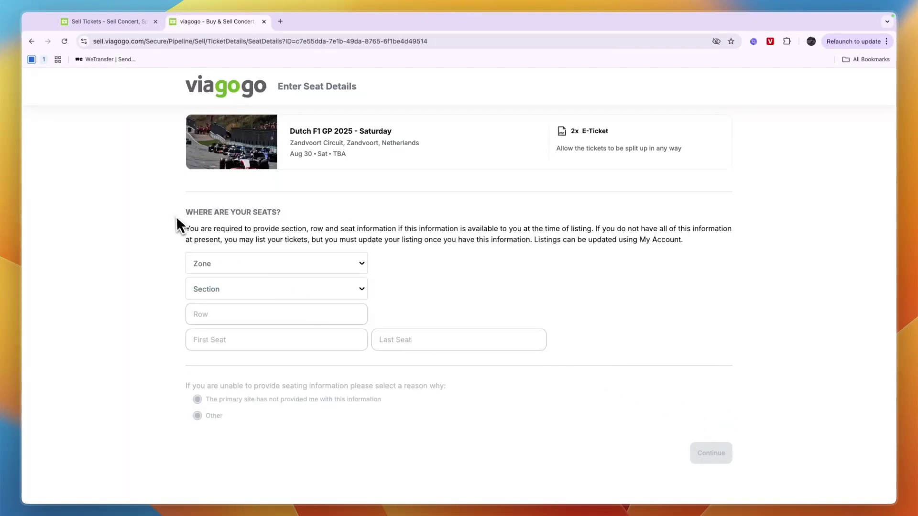
- Set both the seat zone and section to General Admission, leave row and seat numbers empty, and continue to pricing
{"action": "left_click_drag", "start_coordinate": [176, 216], "coordinate": [302, 218]}
{"action": "left_click", "coordinate": [229, 263]}
{"action": "scroll", "coordinate": [230, 342], "scroll_direction": "down", "scroll_amount": 2}
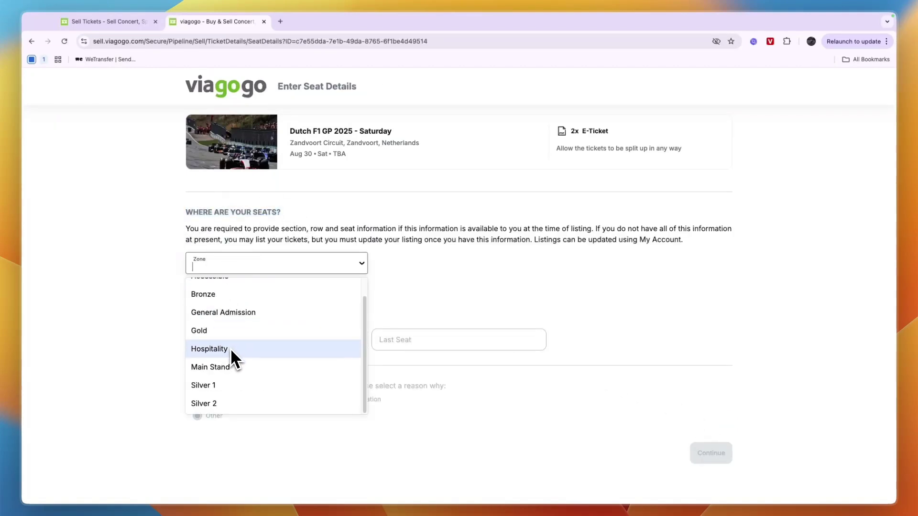
{"action": "scroll", "coordinate": [231, 349], "scroll_direction": "up", "scroll_amount": 2}
{"action": "left_click", "coordinate": [216, 339]}
{"action": "left_click", "coordinate": [205, 296]}
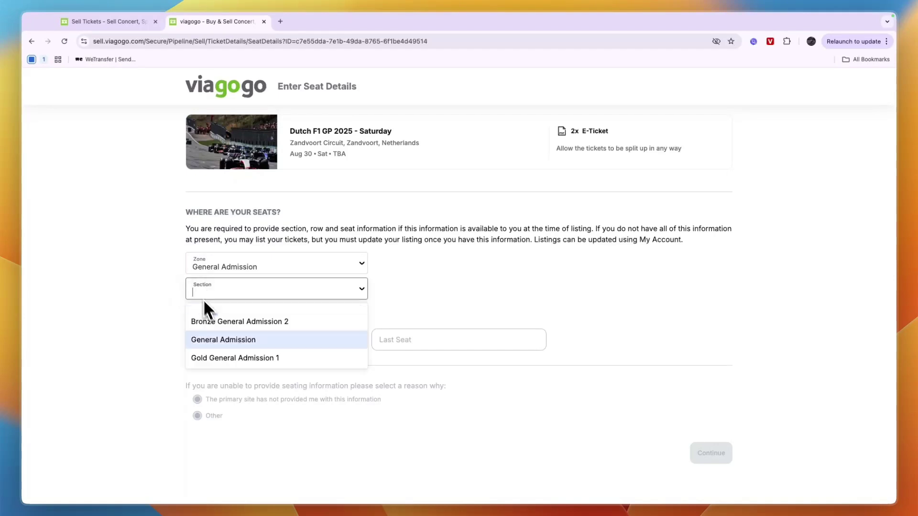
{"action": "left_click", "coordinate": [218, 339]}
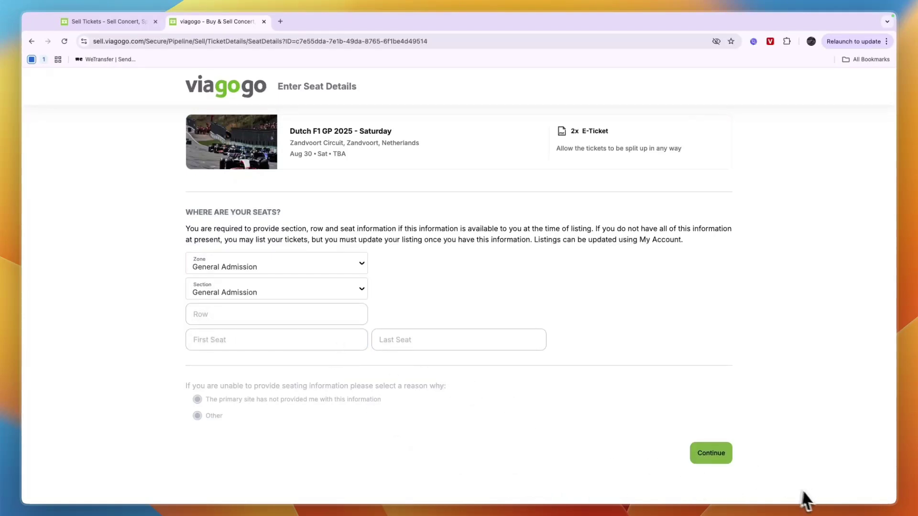
{"action": "left_click", "coordinate": [726, 452]}
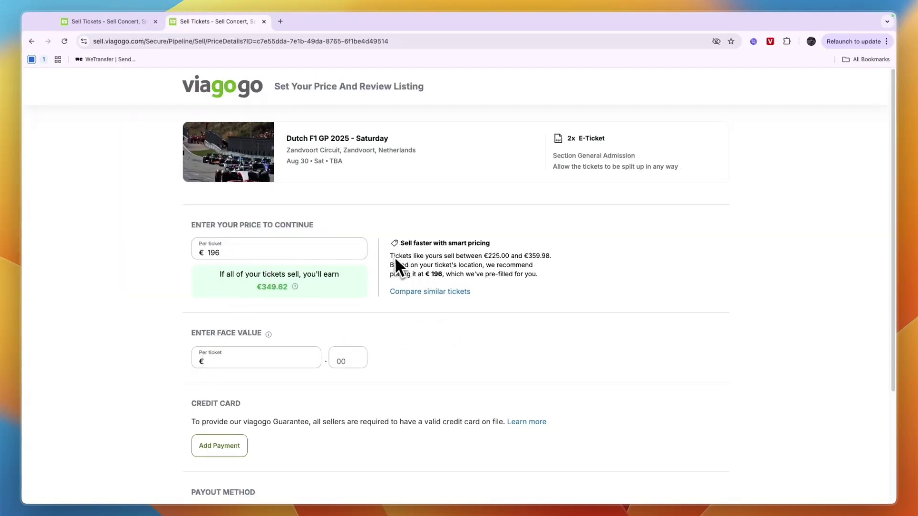
- Read the smart pricing recommendation and set the price per ticket to €250
{"action": "left_click_drag", "start_coordinate": [390, 256], "coordinate": [467, 258]}
{"action": "left_click", "coordinate": [487, 262]}
{"action": "left_click_drag", "start_coordinate": [560, 259], "coordinate": [354, 279]}
{"action": "left_click", "coordinate": [220, 253]}
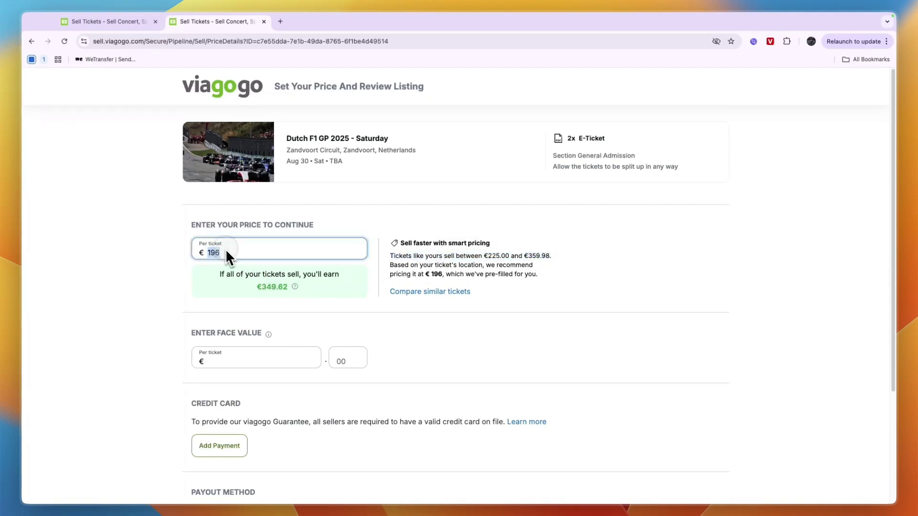
{"action": "type", "text": "250"}
{"action": "left_click", "coordinate": [180, 240]}
- Examine the face value explanation and the seller credit card requirement without entering either
{"action": "scroll", "coordinate": [191, 281], "scroll_direction": "down", "scroll_amount": 3}
{"action": "left_click", "coordinate": [245, 289]}
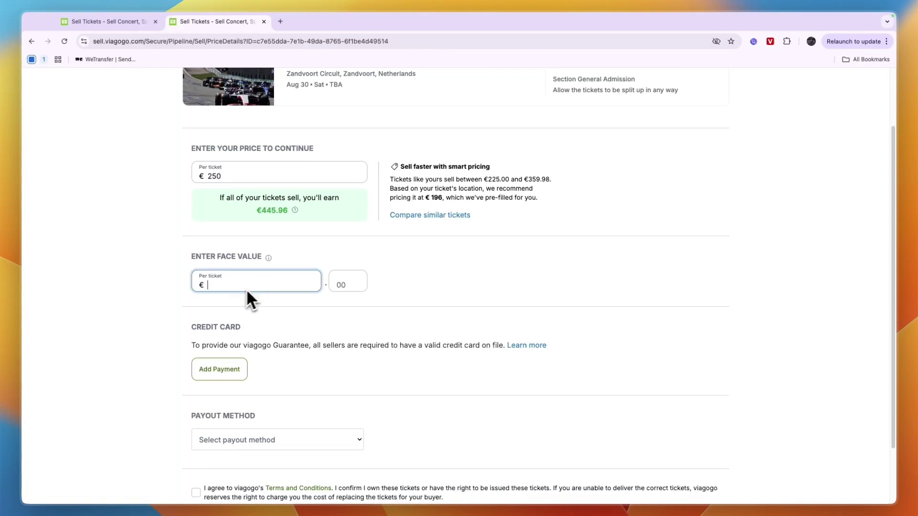
{"action": "mouse_move", "coordinate": [268, 258]}
{"action": "left_click", "coordinate": [414, 366]}
{"action": "scroll", "coordinate": [414, 365], "scroll_direction": "down", "scroll_amount": 2}
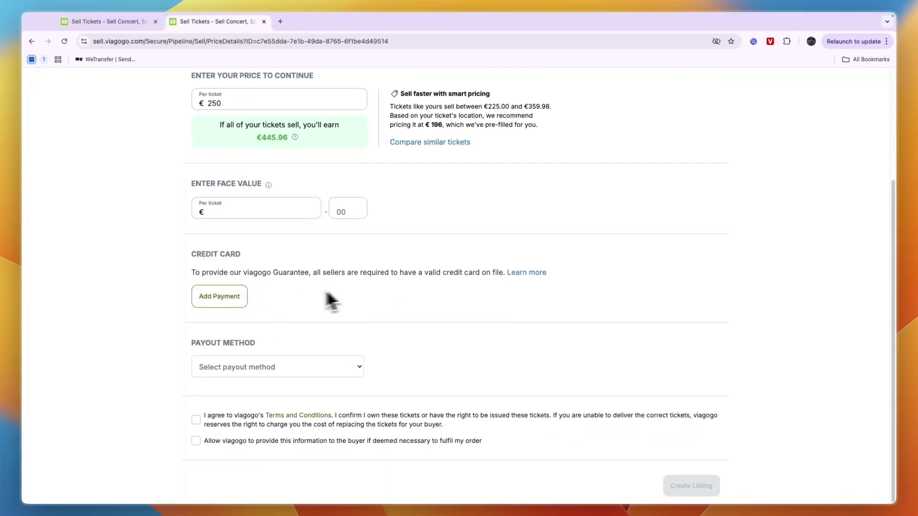
{"action": "left_click_drag", "start_coordinate": [311, 271], "coordinate": [506, 277]}
{"action": "left_click", "coordinate": [479, 342]}
- Choose Pay Pal as payout method with the PayPal account e-mail, and accept the terms and the sharing of information with the buyer
{"action": "left_click", "coordinate": [216, 375]}
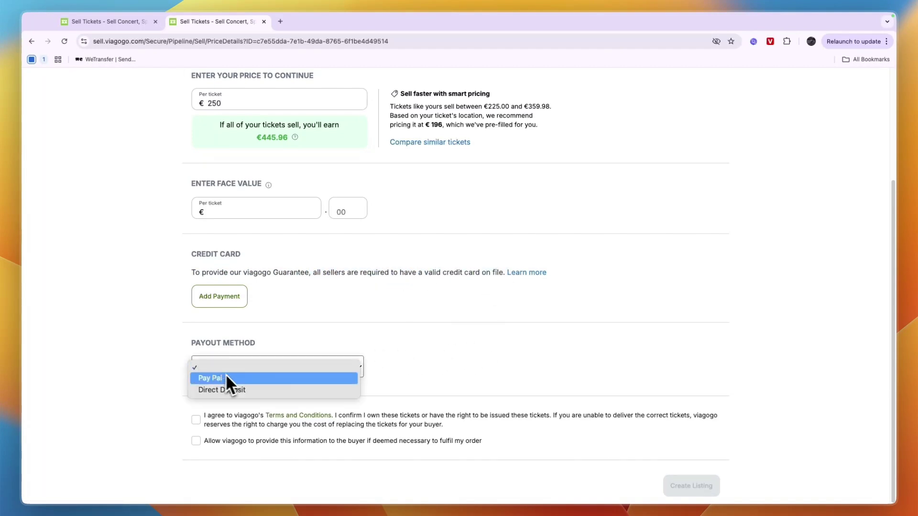
{"action": "left_click", "coordinate": [229, 381]}
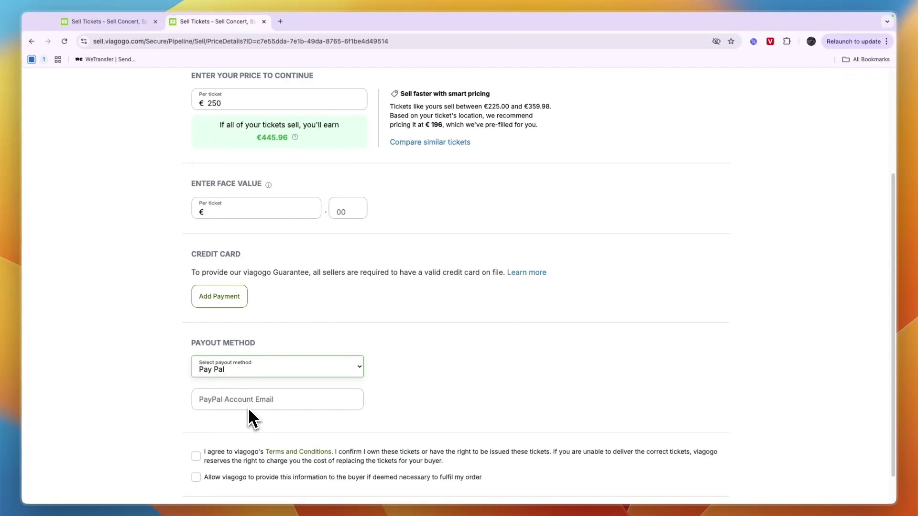
{"action": "left_click", "coordinate": [240, 405]}
{"action": "key", "text": "super+v"}
{"action": "scroll", "coordinate": [243, 409], "scroll_direction": "down", "scroll_amount": 1}
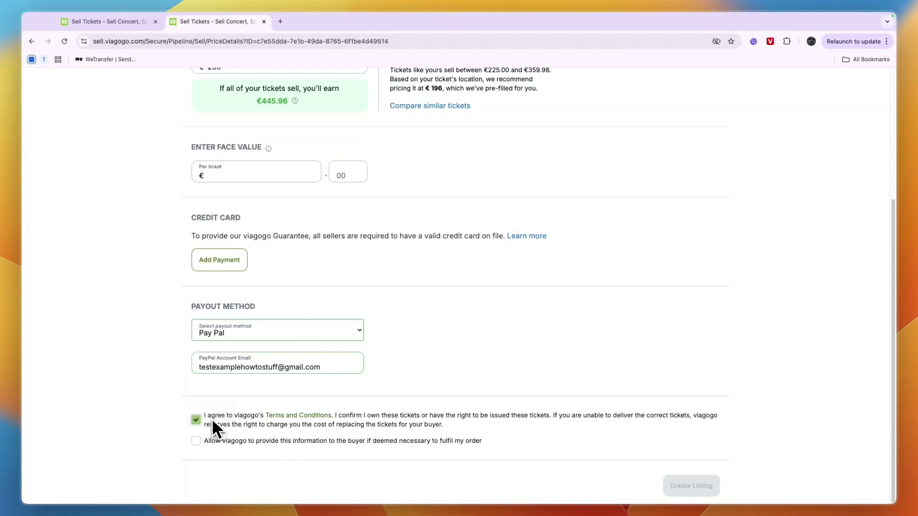
{"action": "left_click", "coordinate": [235, 438]}
- Review the price and listing form once more and close its browser tab without creating the listing
{"action": "scroll", "coordinate": [390, 349], "scroll_direction": "up", "scroll_amount": 4}
{"action": "scroll", "coordinate": [390, 349], "scroll_direction": "down", "scroll_amount": 4}
{"action": "scroll", "coordinate": [293, 290], "scroll_direction": "up", "scroll_amount": 5}
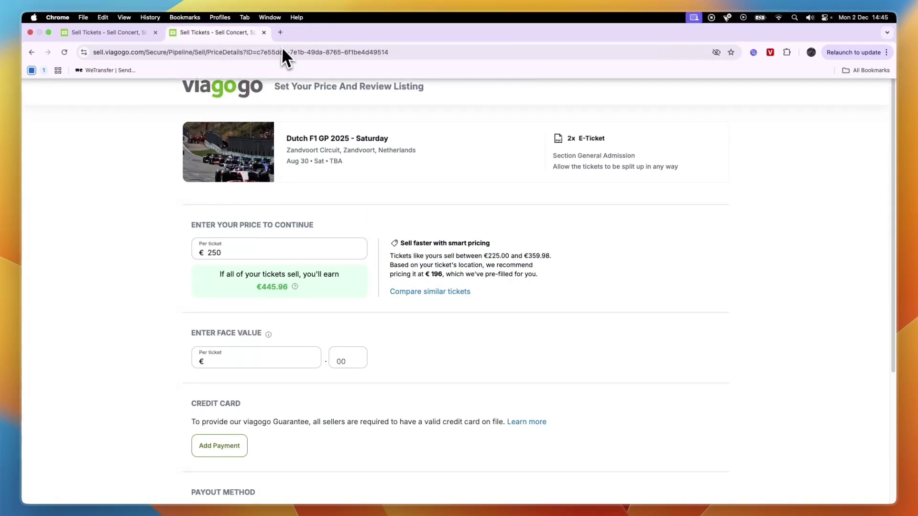
{"action": "left_click", "coordinate": [263, 33]}
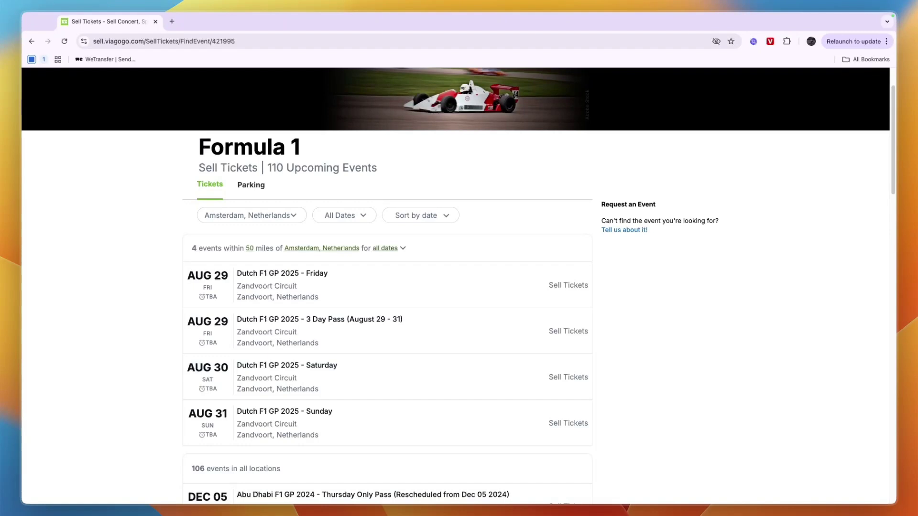